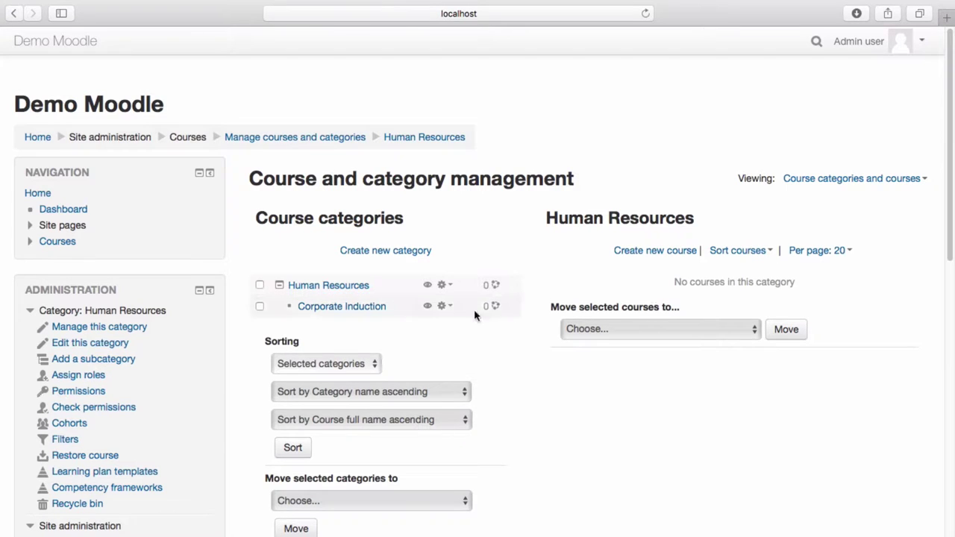
- Open the Corporate Induction subcategory under Human Resources in course management
click(367, 313)
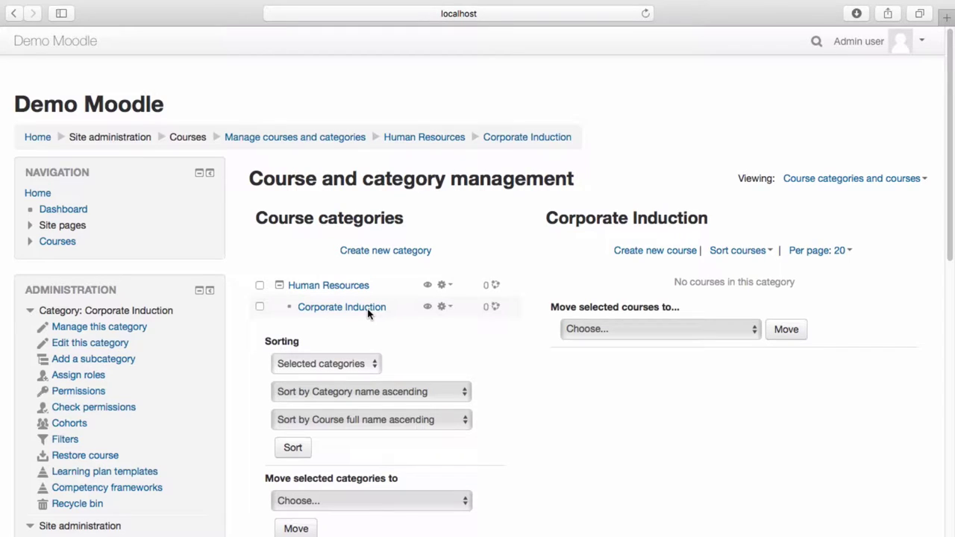
- Create a new course with full name 'Occupational Health and Safety' and short name 'OHS'
click(644, 254)
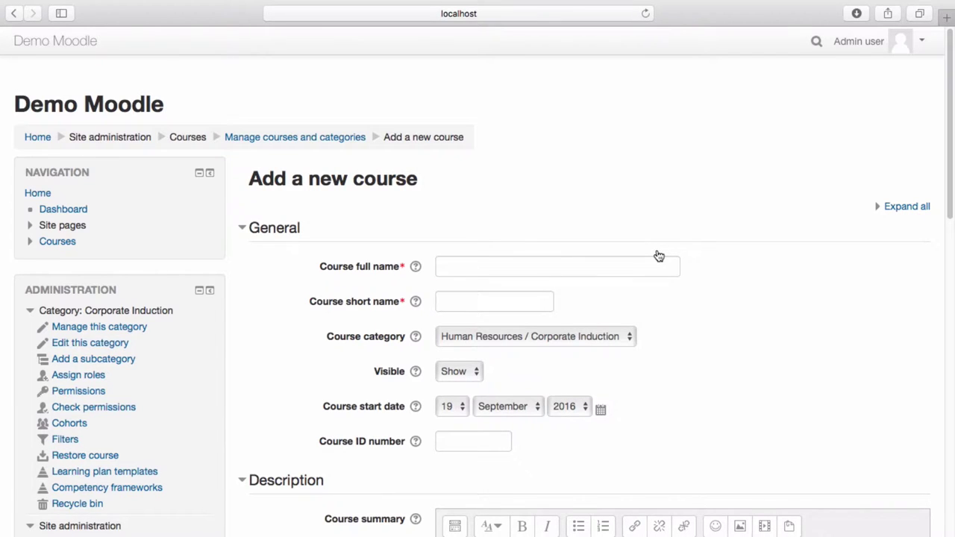
click(658, 260)
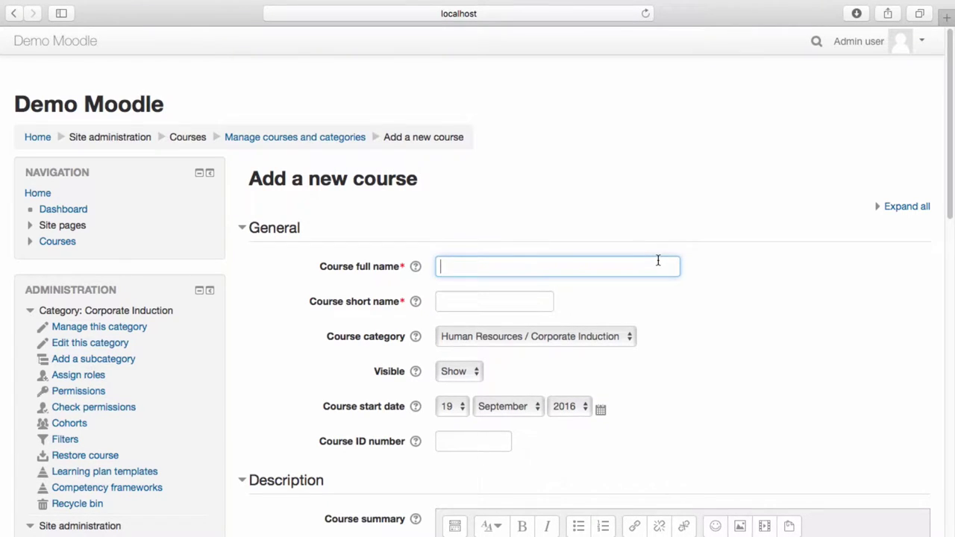
text(Occupational Healt)
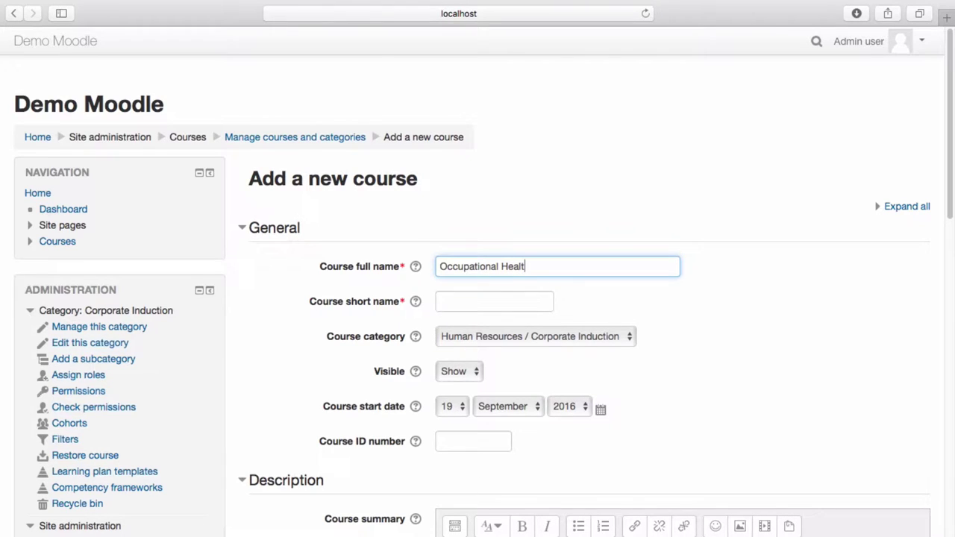
text(h and Safety)
click(504, 305)
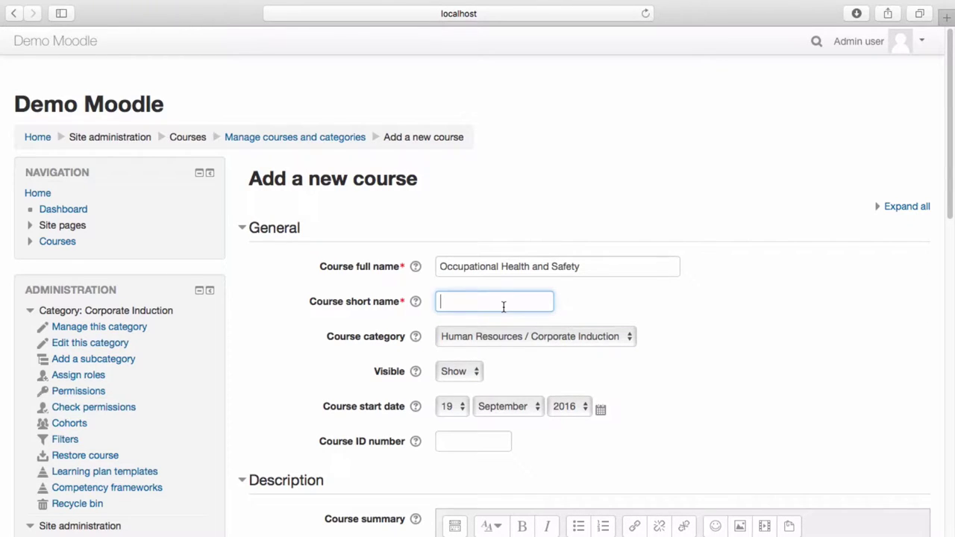
text(OHS)
click(501, 439)
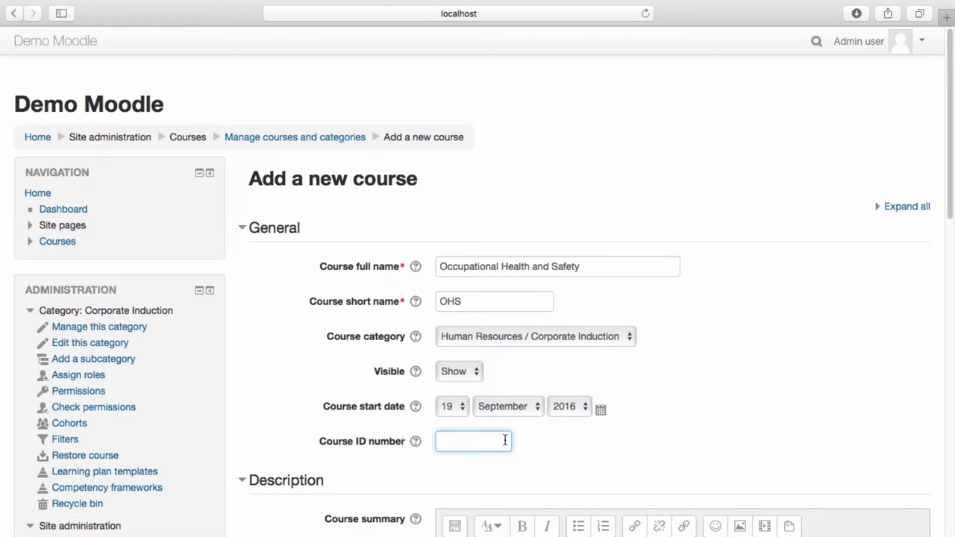
- Enter the course summary 'Occupational Health and safety mandatory training.'
scroll(504, 440, down, 5)
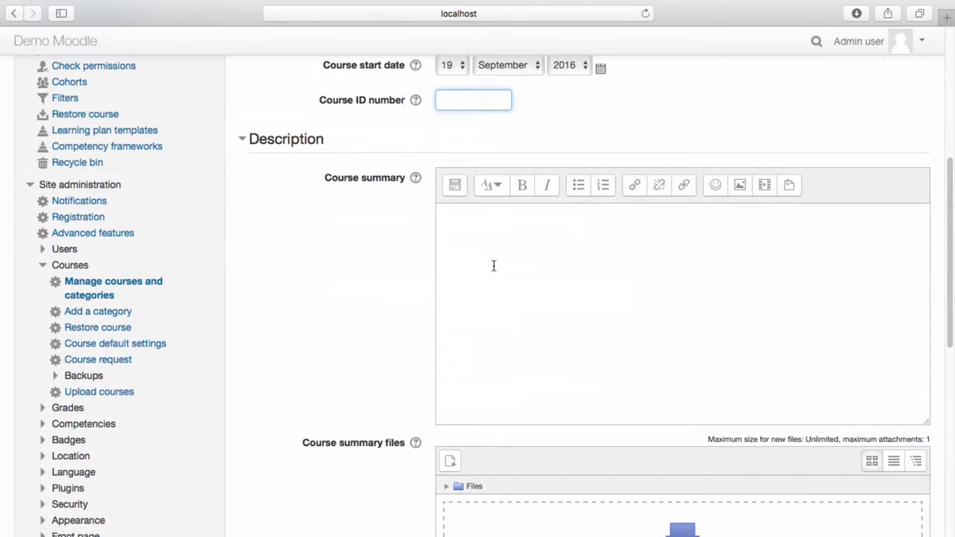
click(485, 225)
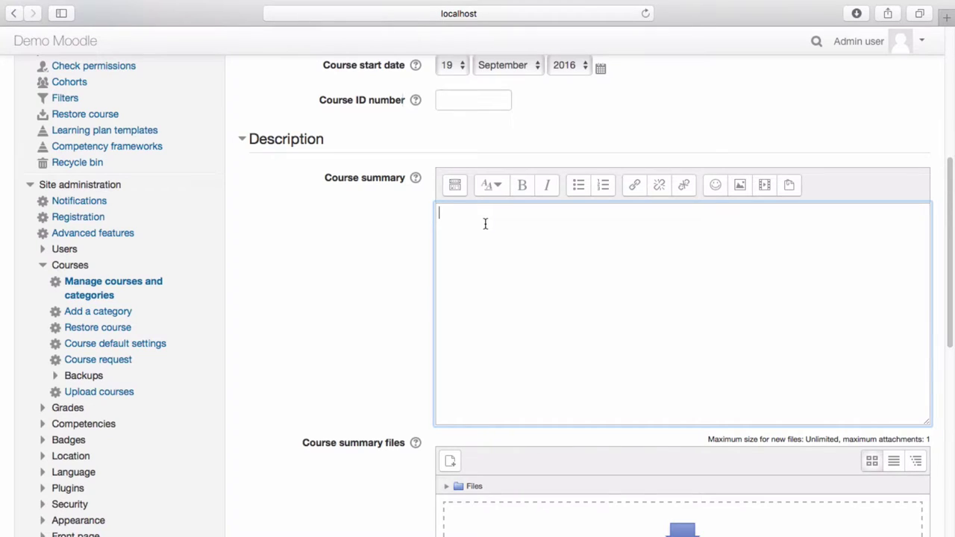
text(Occupat)
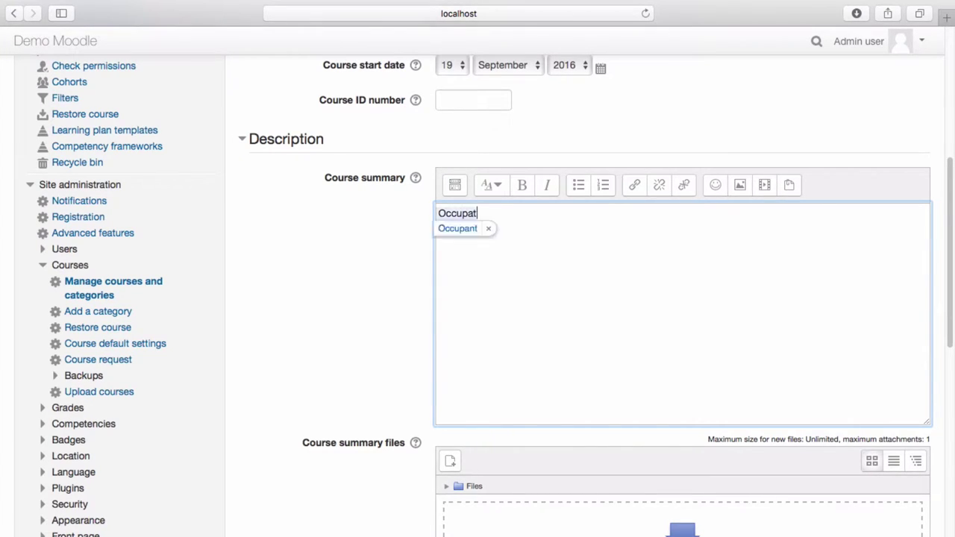
text(ional Healthy)
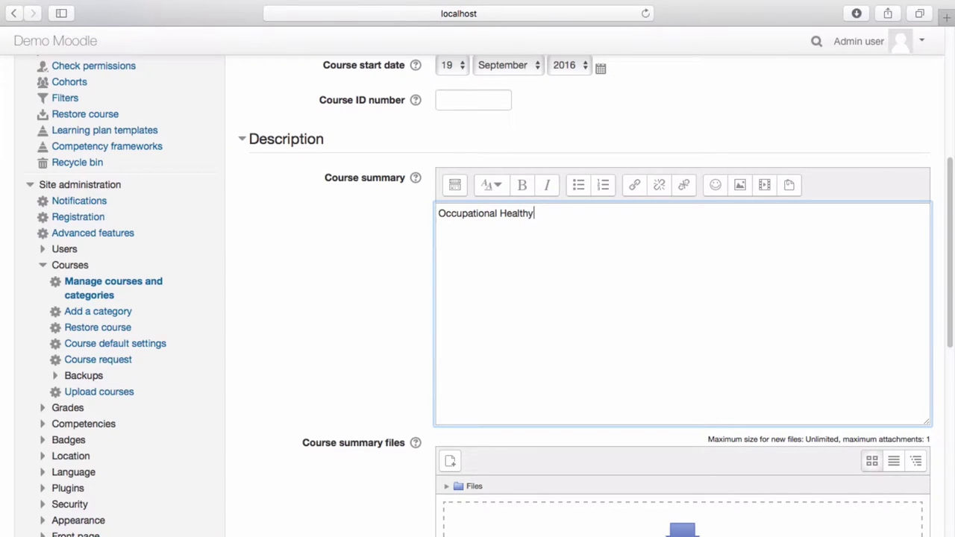
key(BackSpace)
text(and safety mandator)
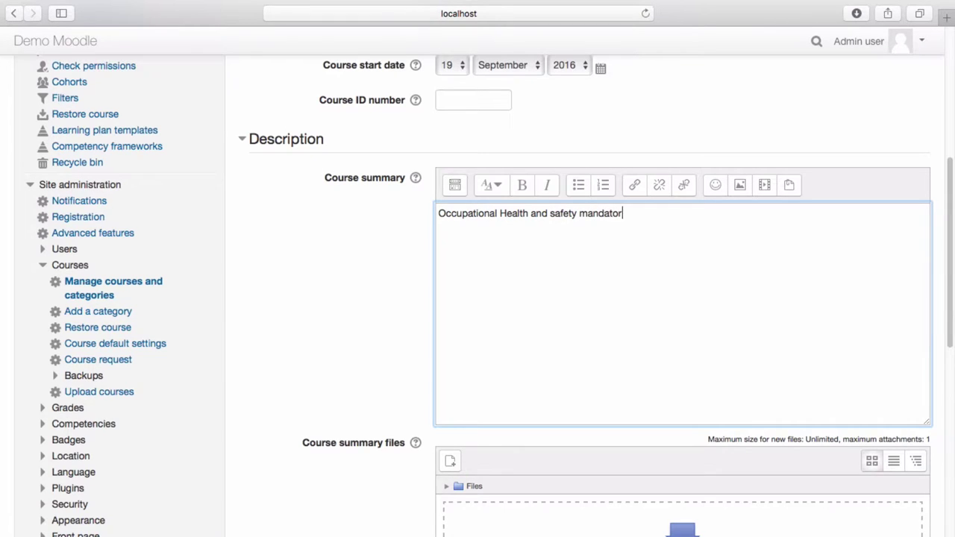
text(y training.)
- Expand the Course format settings and open the Format list
scroll(685, 243, down, 1)
scroll(685, 243, down, 10)
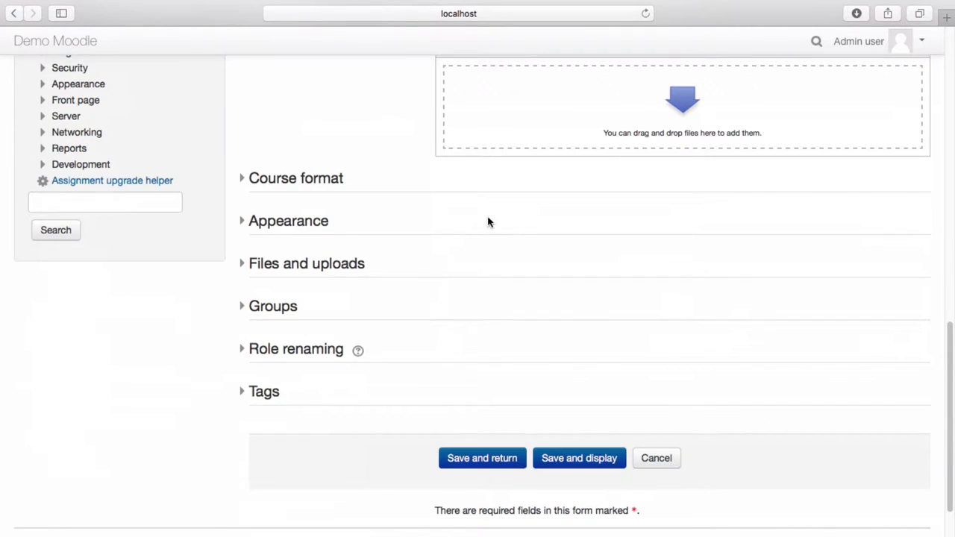
click(330, 182)
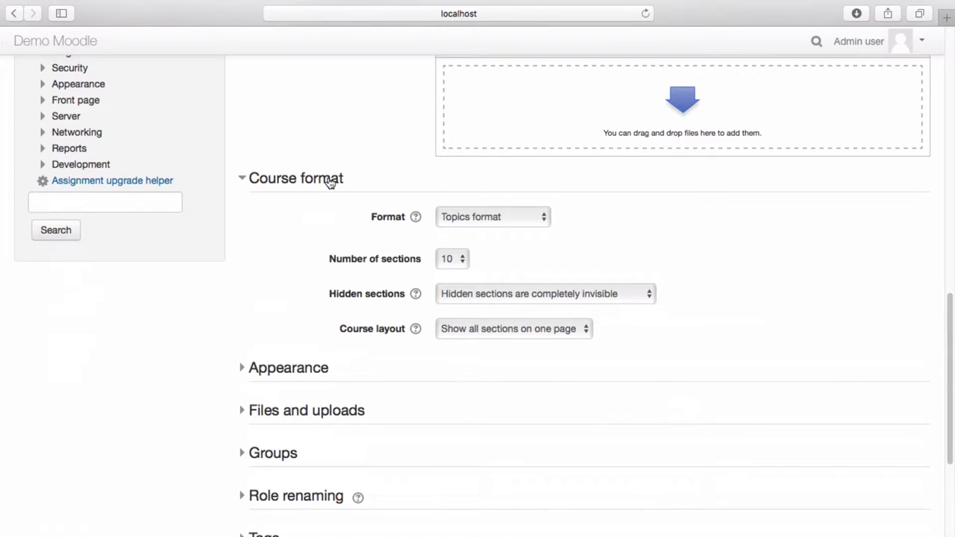
click(448, 220)
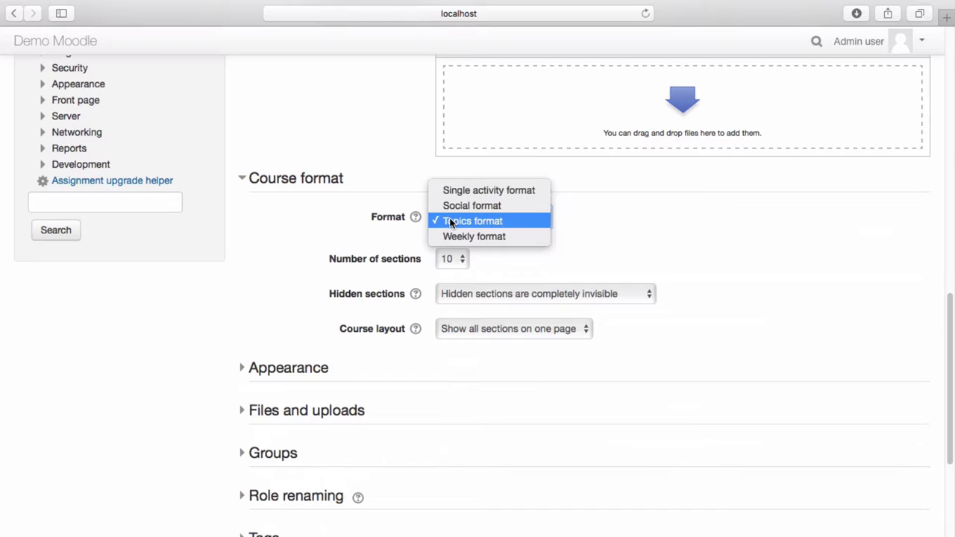
- Keep Topics format and set the number of sections to 6
click(450, 221)
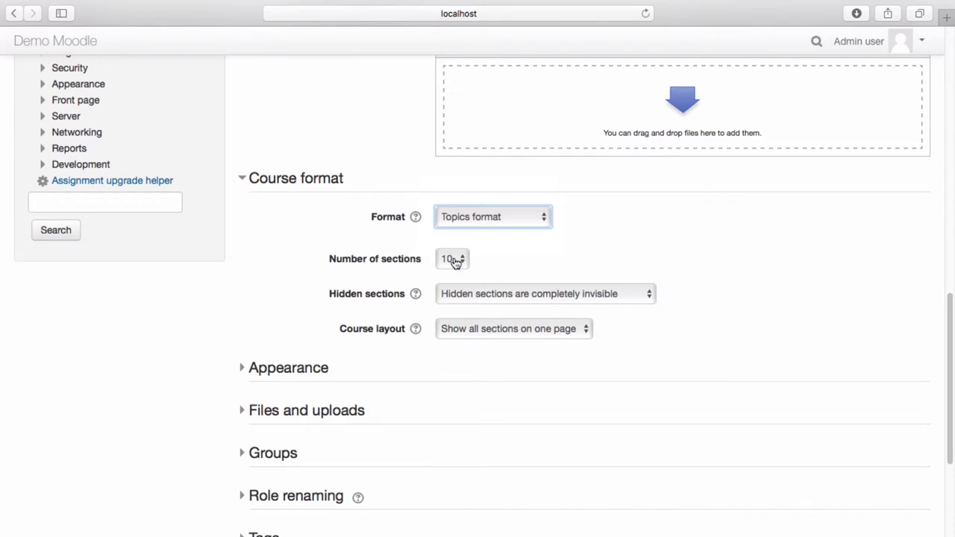
click(455, 259)
click(447, 202)
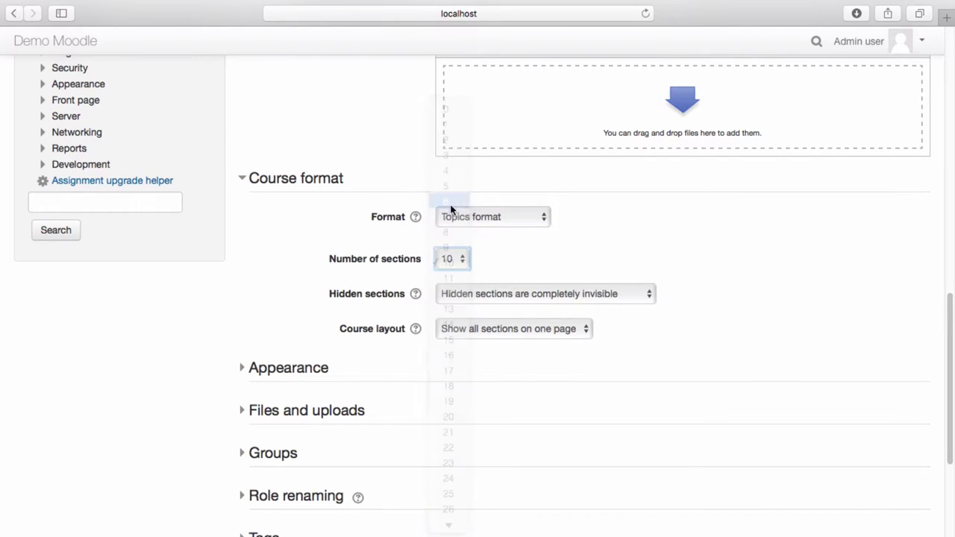
scroll(699, 310, down, 1)
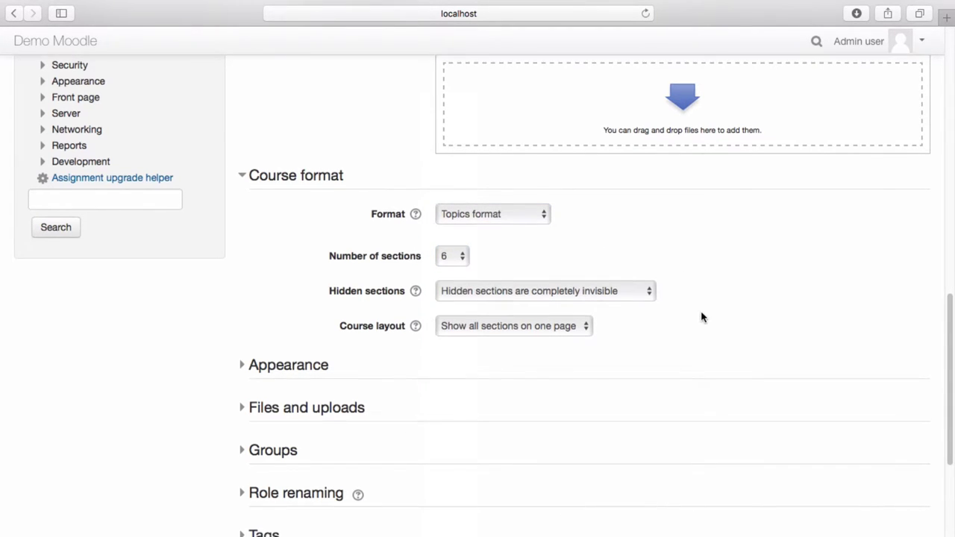
scroll(701, 317, down, 1)
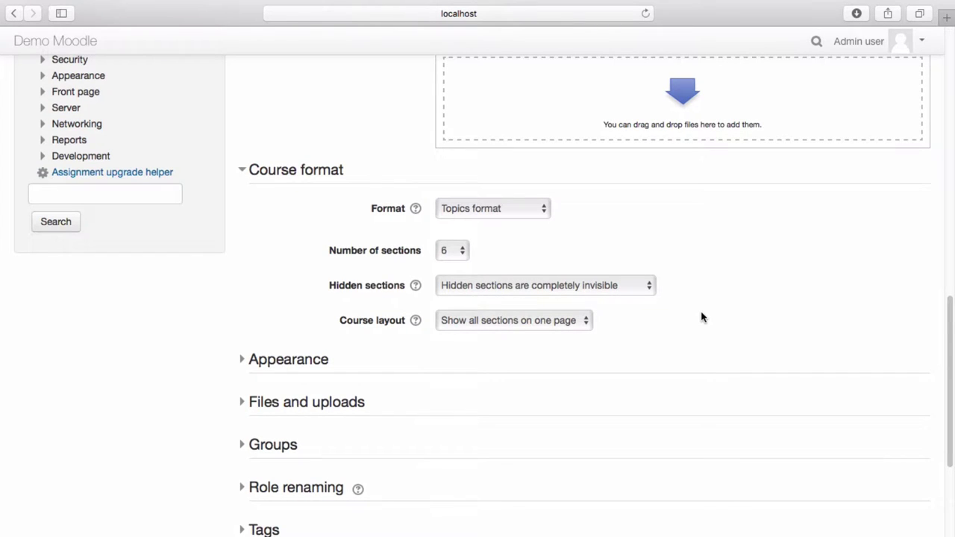
scroll(702, 317, down, 2)
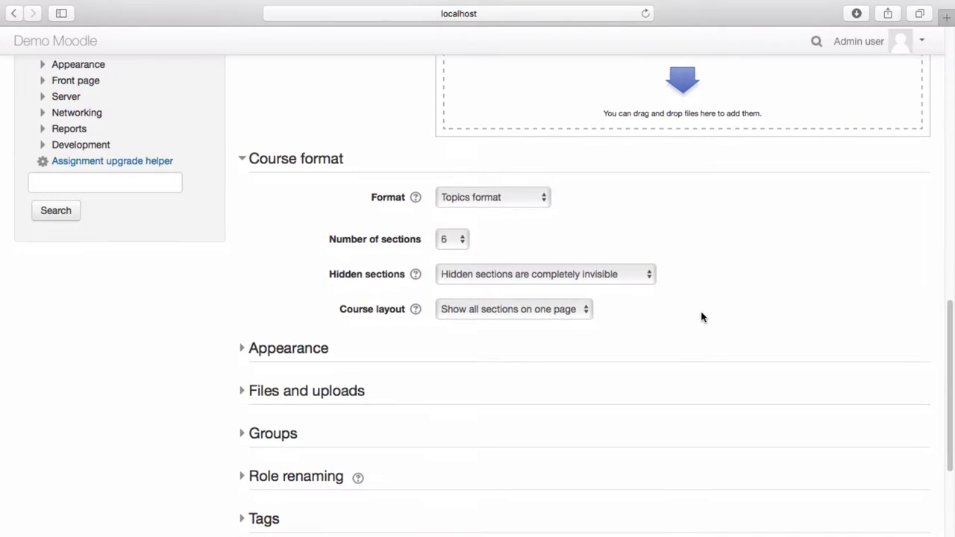
scroll(702, 317, down, 1)
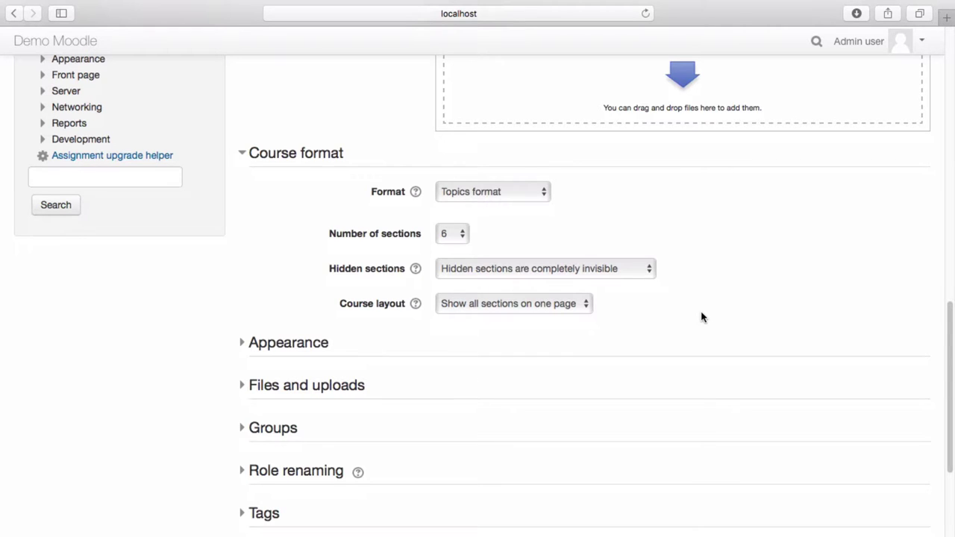
- Save the course and view the OHS course details in Corporate Induction
scroll(702, 317, down, 5)
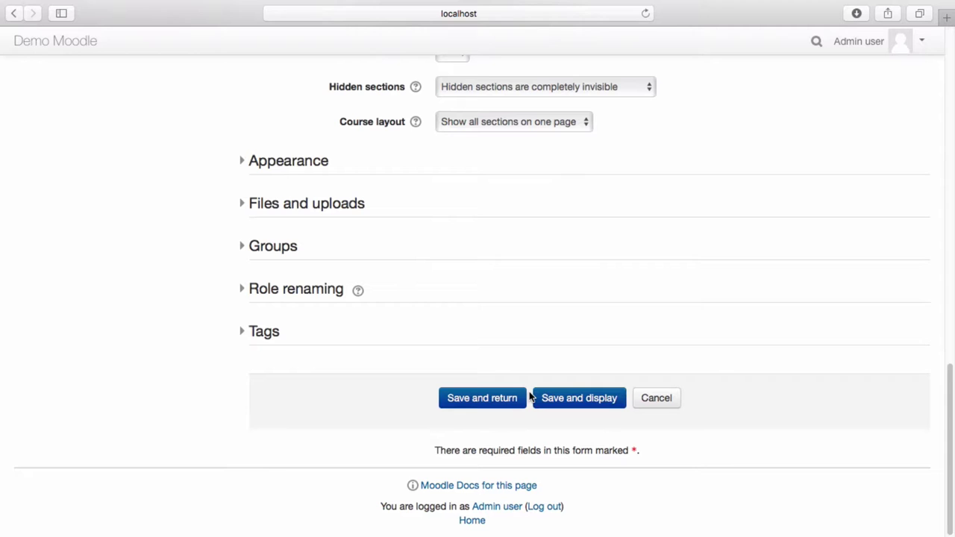
click(510, 398)
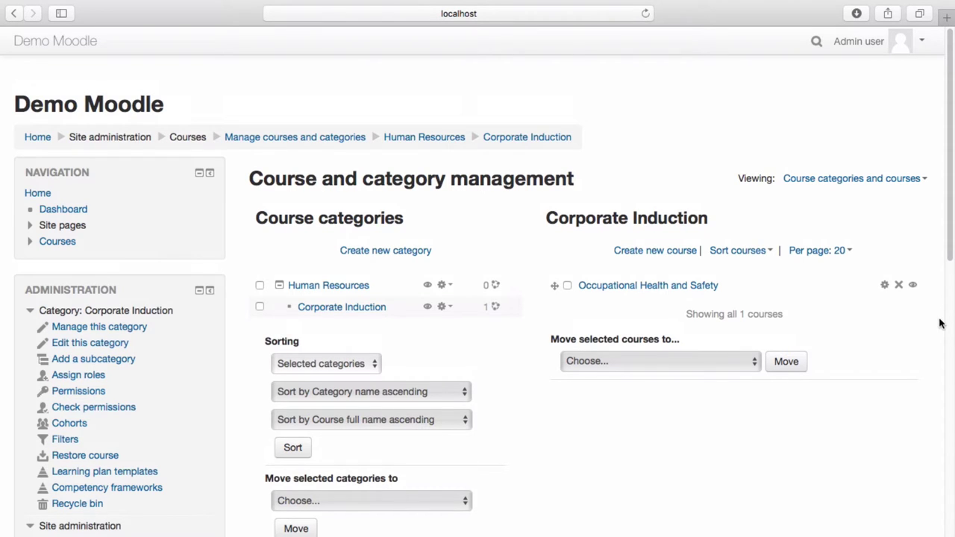
click(695, 284)
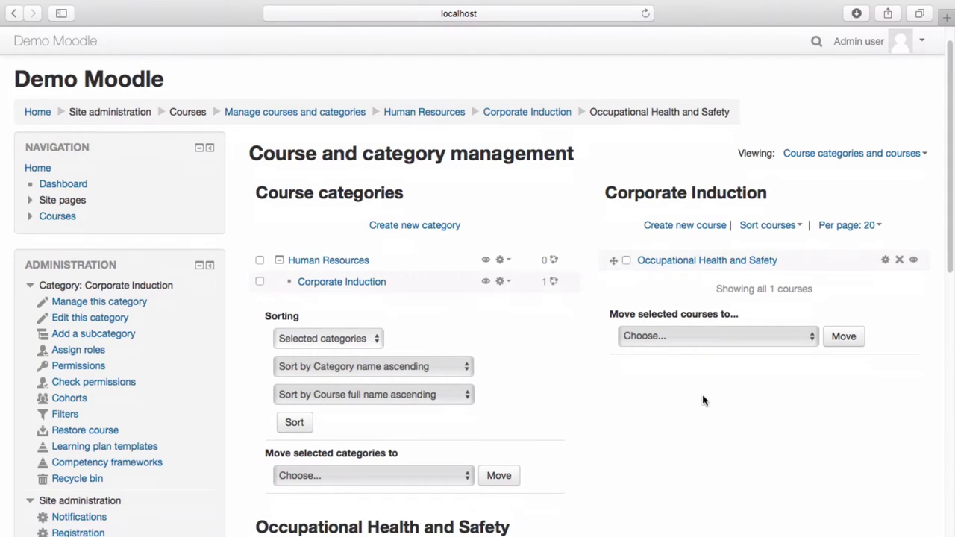
scroll(703, 400, down, 8)
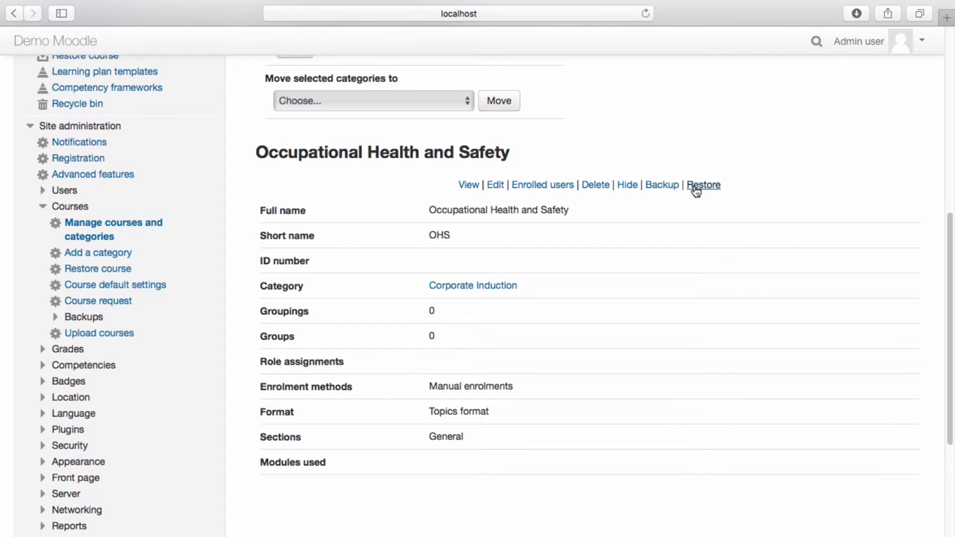
- Go to the OHS course page and turn editing on
click(470, 187)
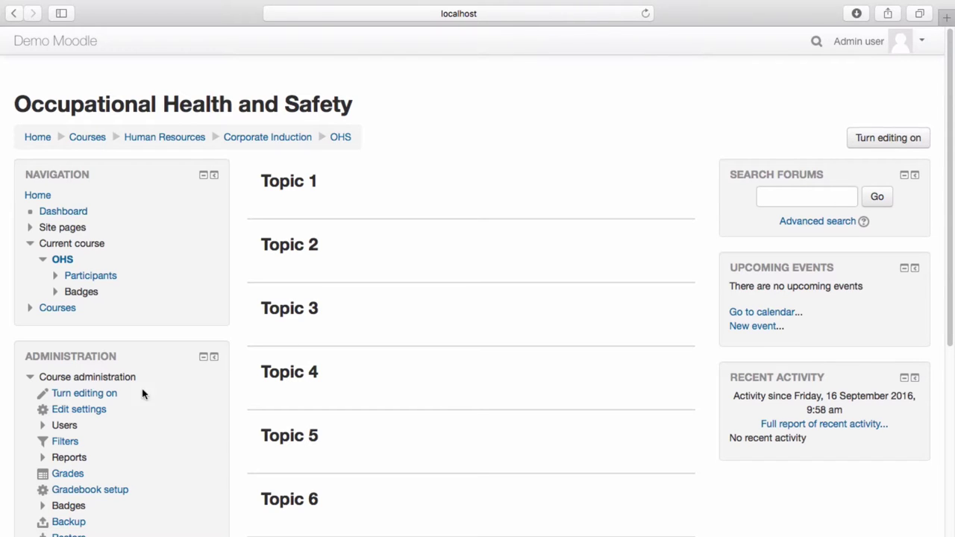
click(103, 396)
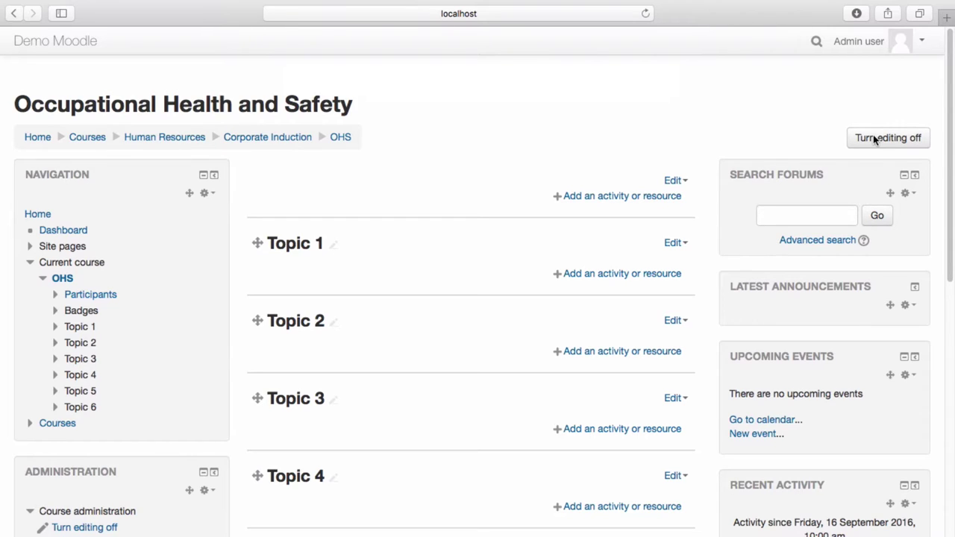
- Rename Topic 1 to 'Introduction' and bring up its activity or resource chooser
click(333, 250)
text(In)
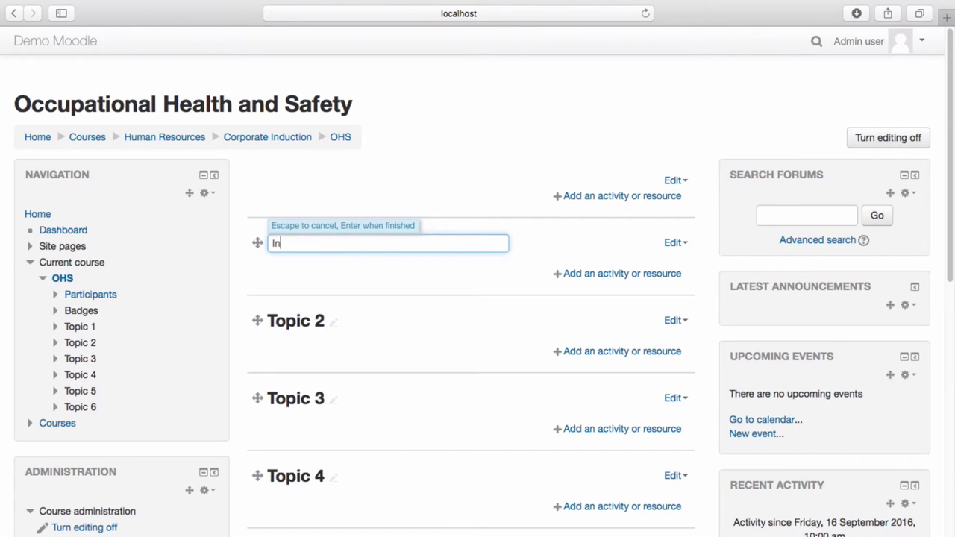
text(troduction)
key(Return)
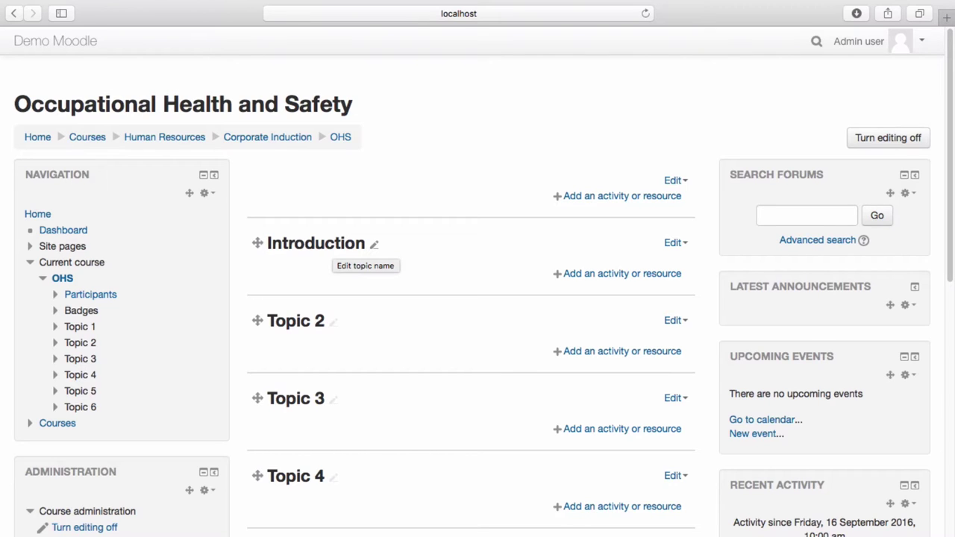
click(601, 274)
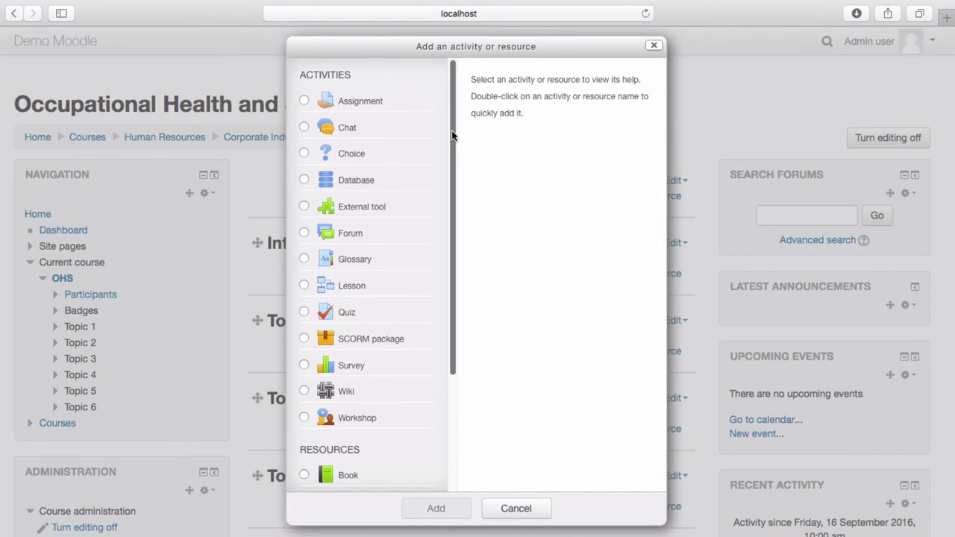
- Browse the list of activities and resources, then cancel without adding any
drag(452, 129, 452, 258)
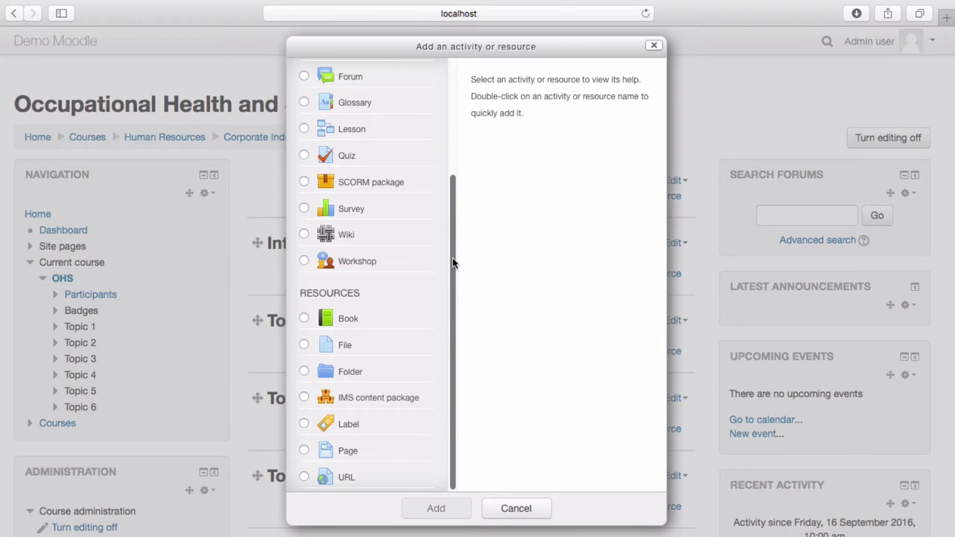
drag(452, 257, 467, 336)
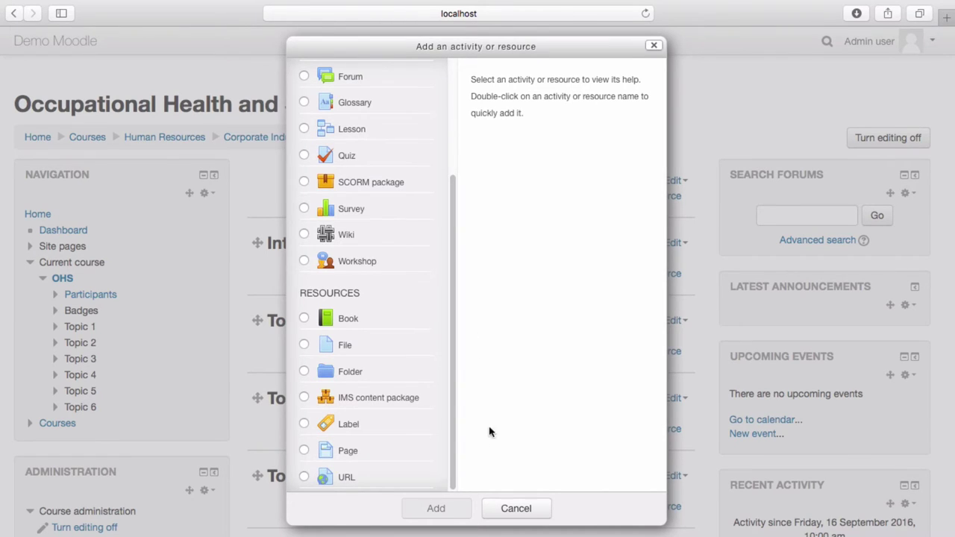
click(526, 510)
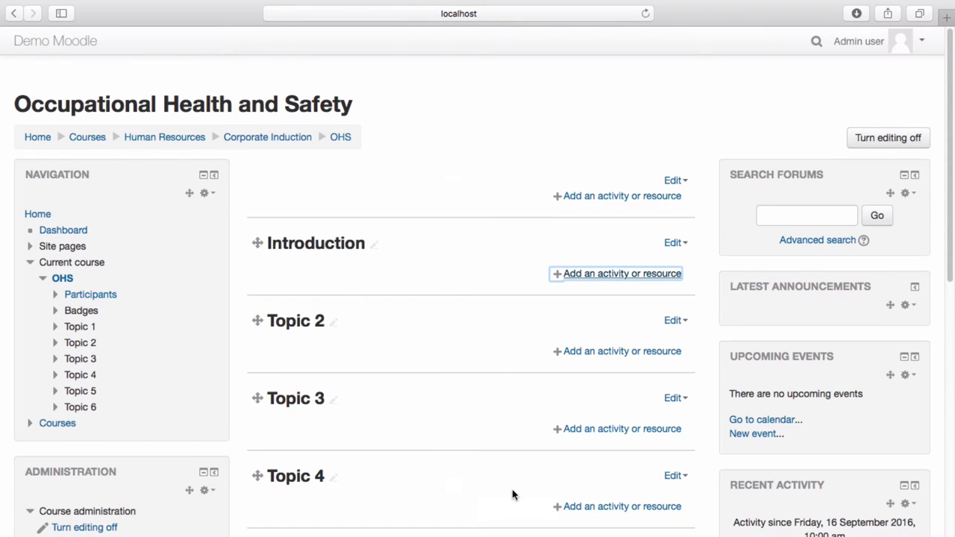
- Turn editing off and scroll down to the Administration block
click(870, 140)
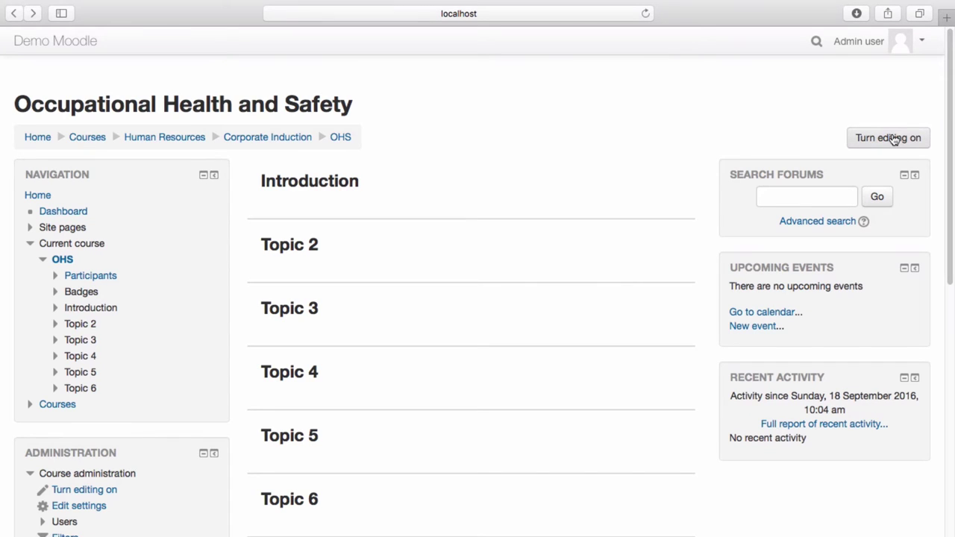
drag(948, 141, 954, 335)
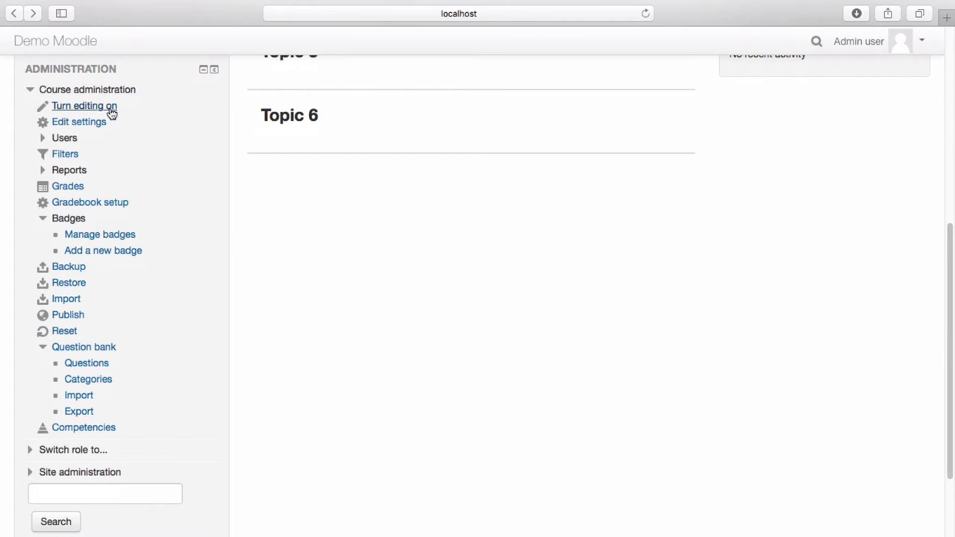
- Under Users in Course administration, reveal the Switch role to list, from Manager through Authenticated user
click(73, 139)
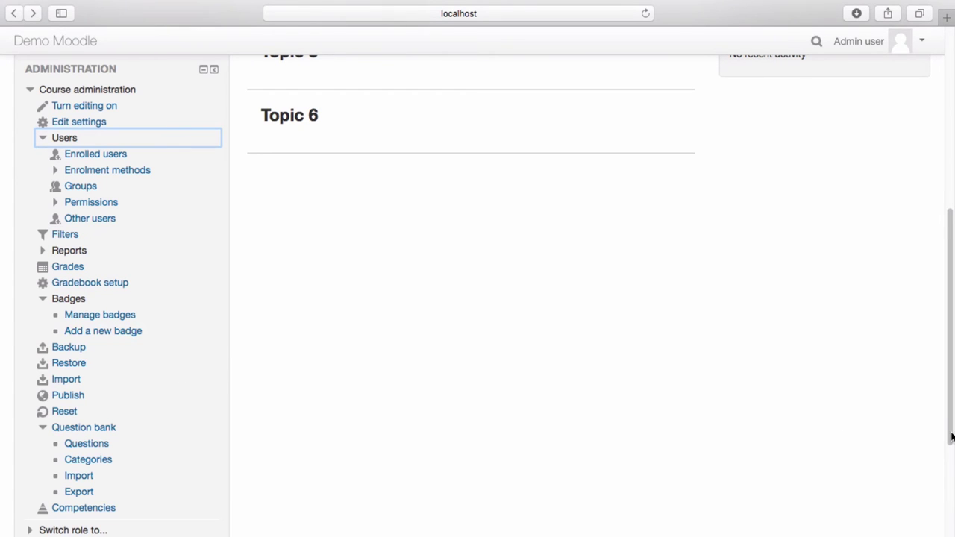
drag(952, 436, 952, 526)
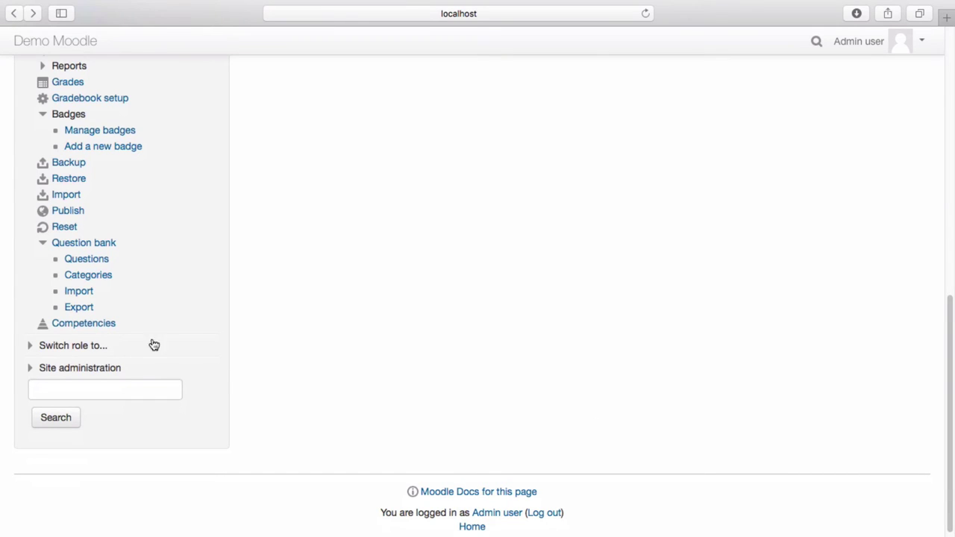
click(106, 352)
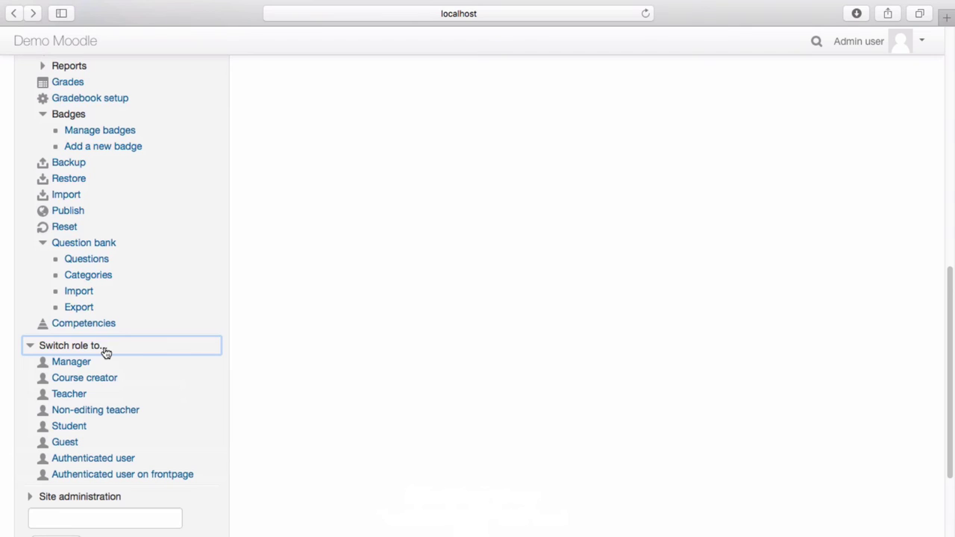
- View the OHS course as a Student, then return to the normal admin role
click(68, 426)
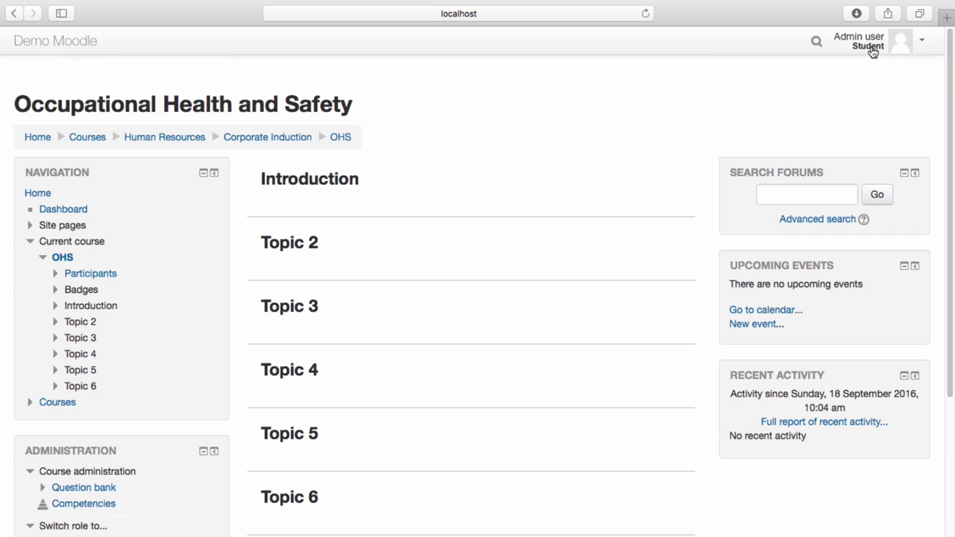
click(913, 42)
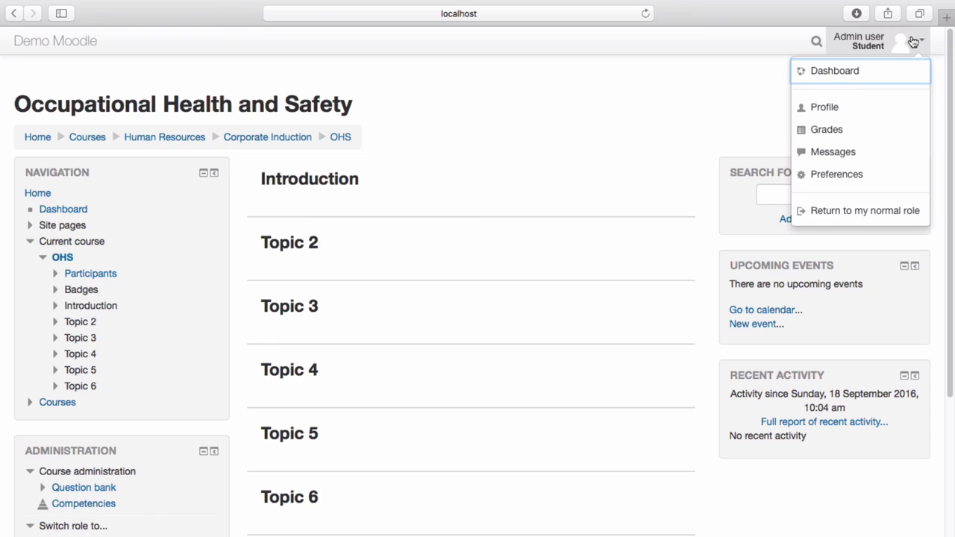
click(880, 215)
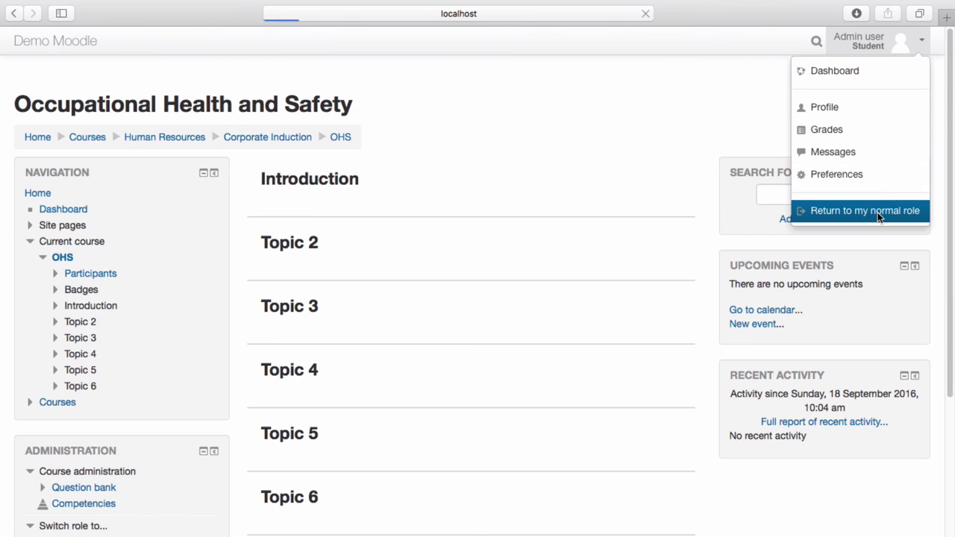